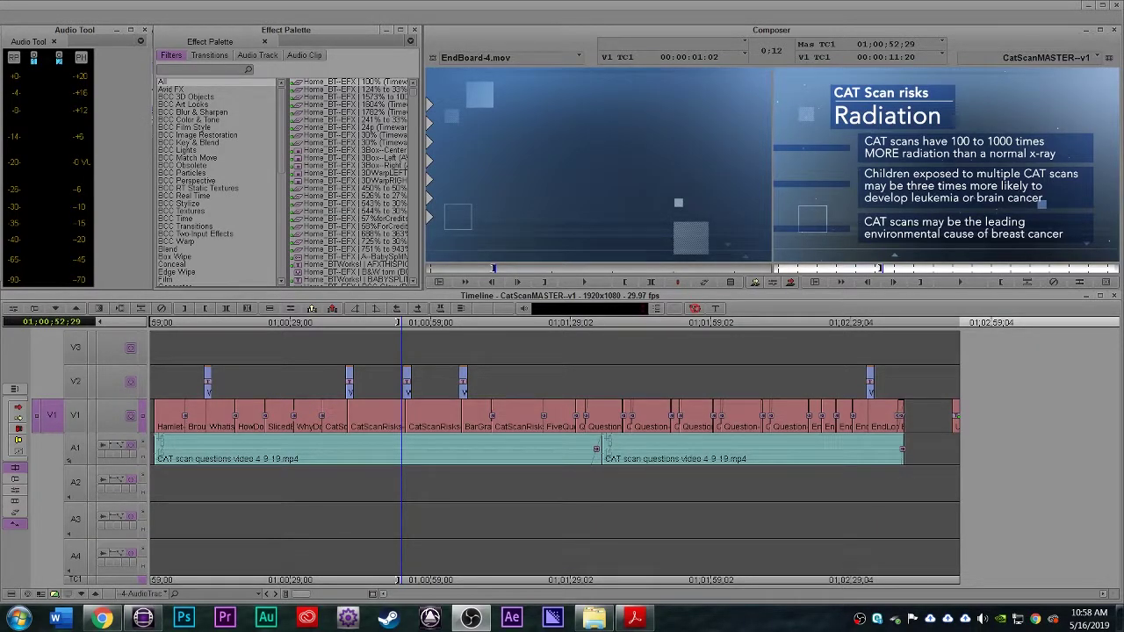
Scrub through the master sequence from the Quizzify card to its end to review it.
{"action": "left_click", "coordinate": [386, 430]}
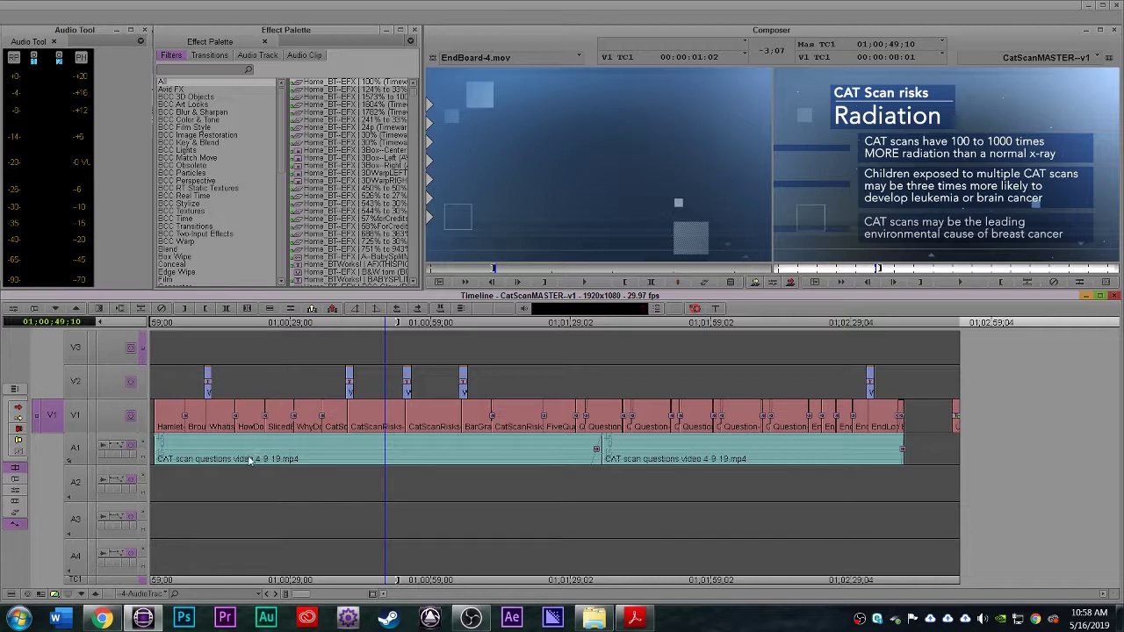
{"action": "left_click_drag", "start_coordinate": [253, 423], "coordinate": [307, 442]}
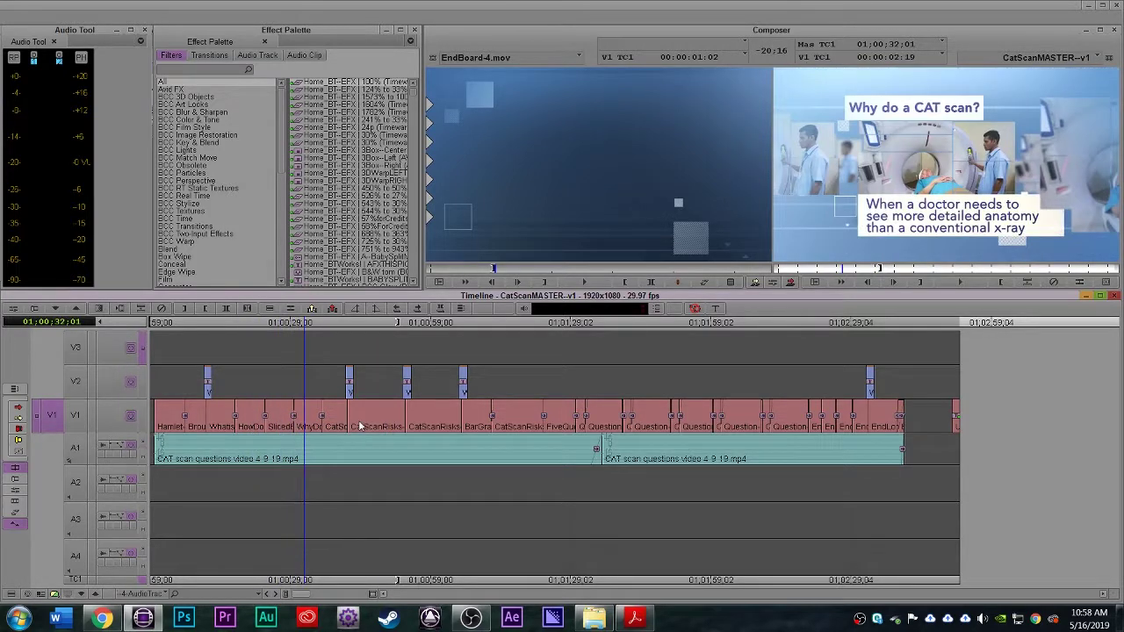
{"action": "left_click", "coordinate": [172, 444]}
{"action": "left_click", "coordinate": [182, 446]}
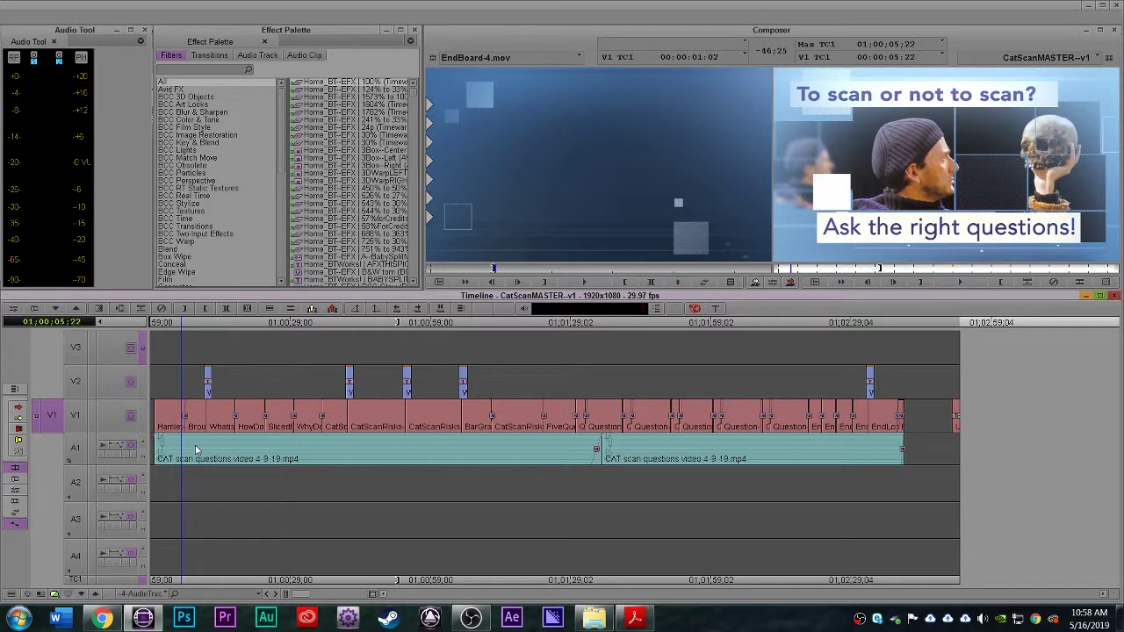
{"action": "left_click_drag", "start_coordinate": [197, 450], "coordinate": [463, 451]}
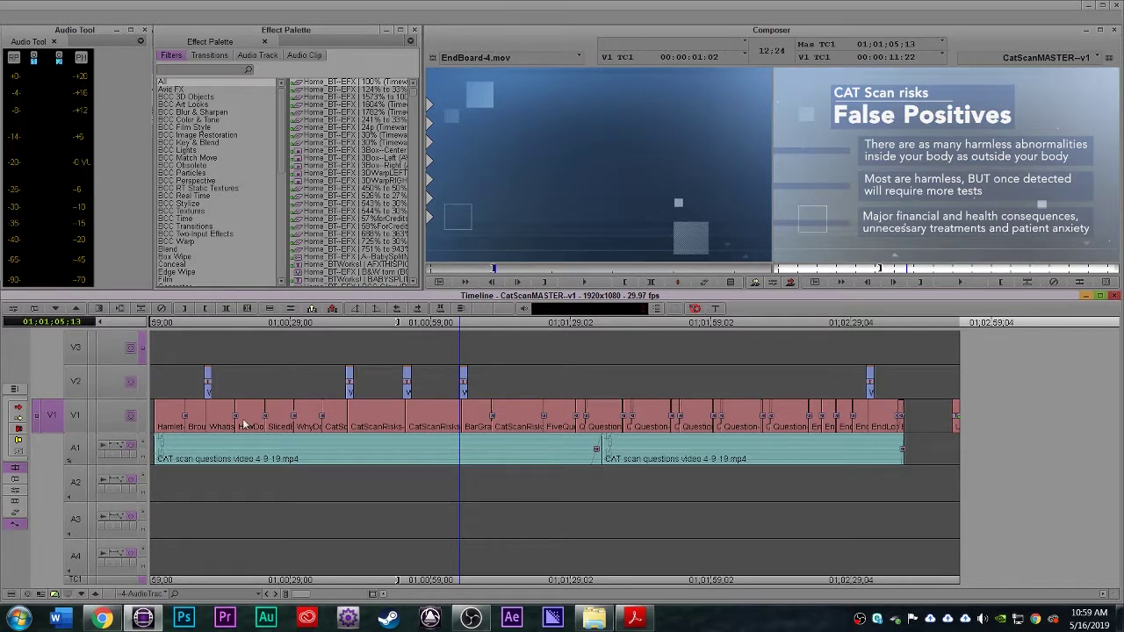
{"action": "left_click", "coordinate": [165, 458]}
{"action": "left_click_drag", "start_coordinate": [169, 458], "coordinate": [536, 459]}
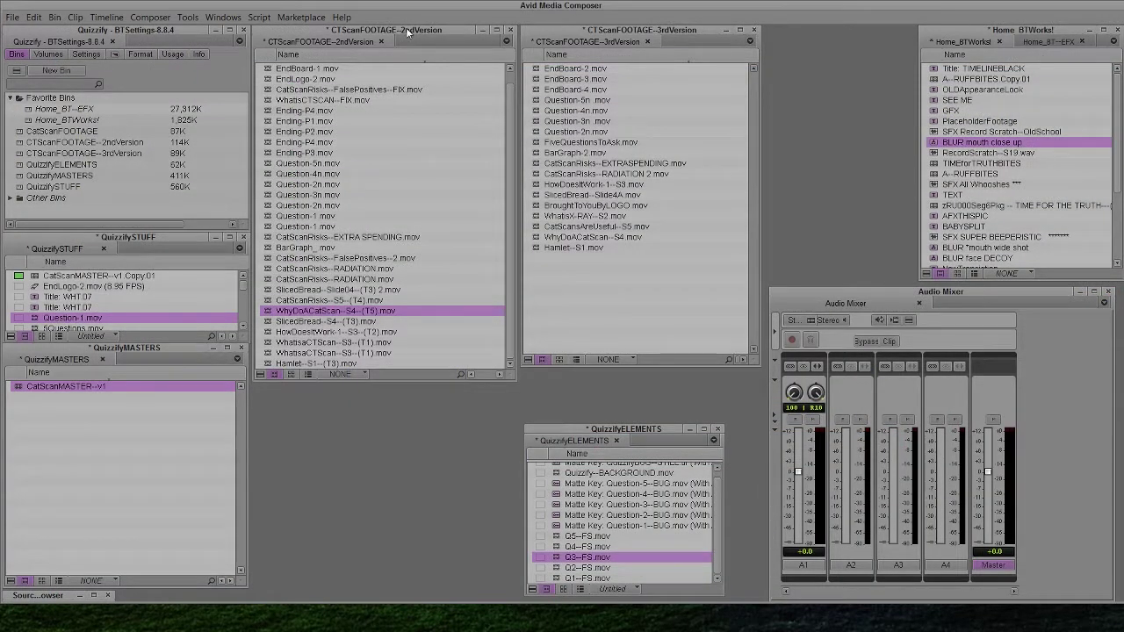
Activate the 2ndVersion, 3rdVersion and QuizzifyMASTERS bins, then select the CatScanMASTER--v1 sequence.
{"action": "left_click", "coordinate": [406, 32]}
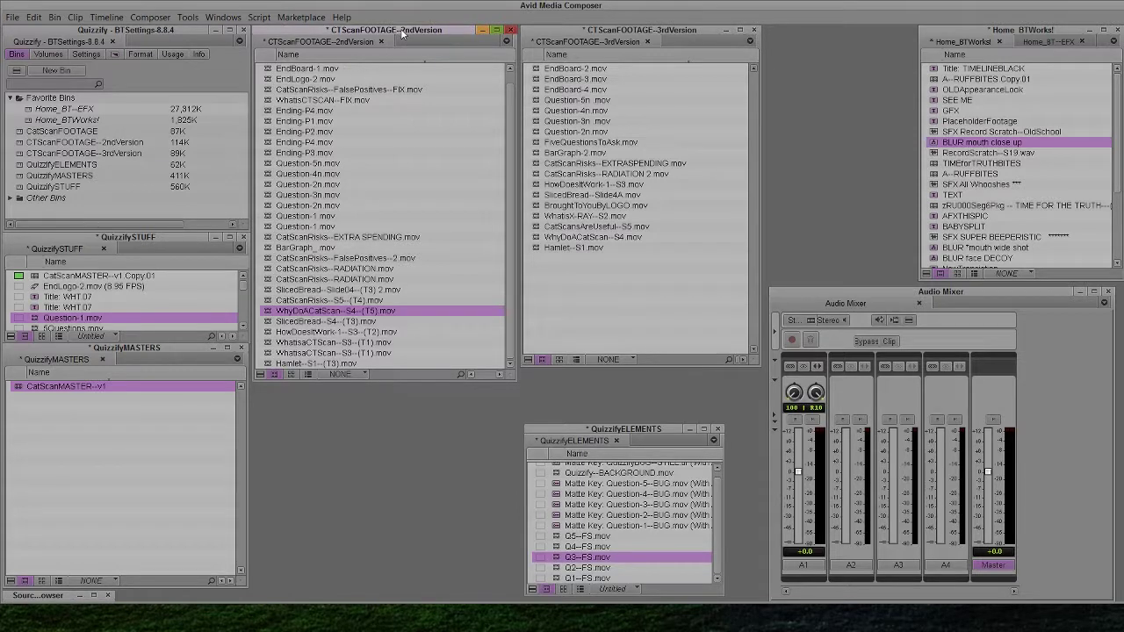
{"action": "left_click", "coordinate": [633, 30]}
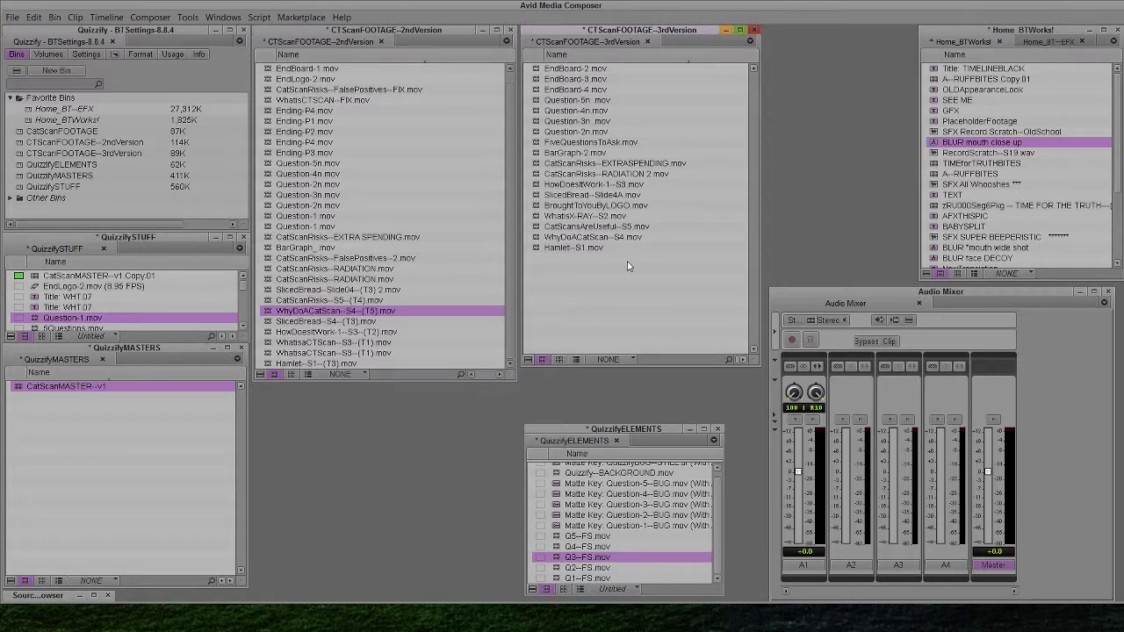
{"action": "left_click", "coordinate": [379, 35]}
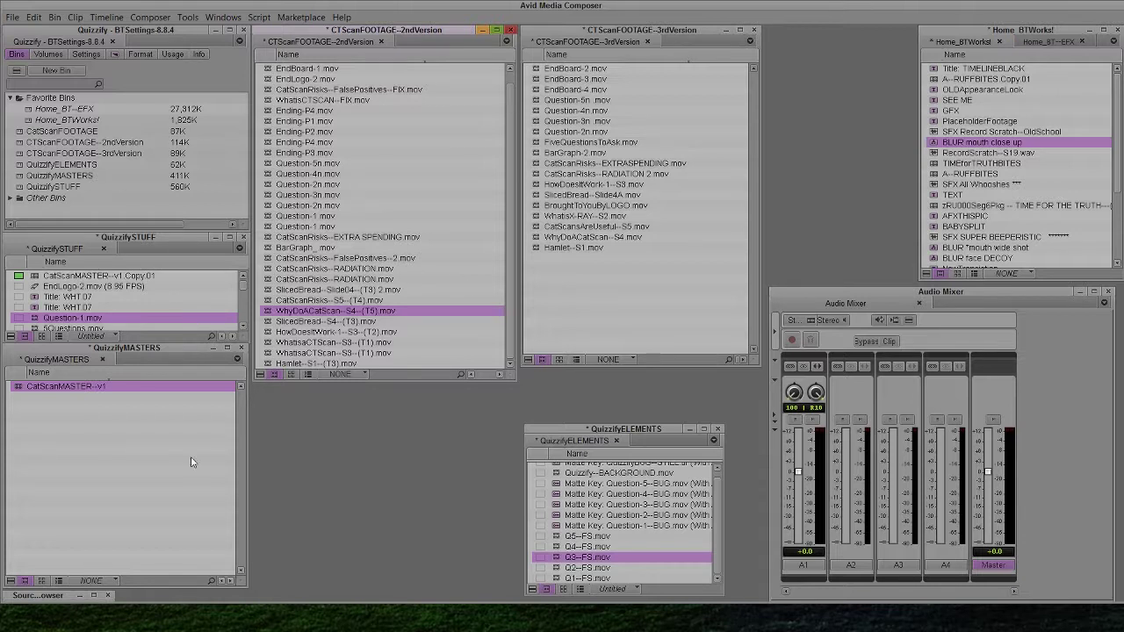
{"action": "left_click", "coordinate": [159, 457]}
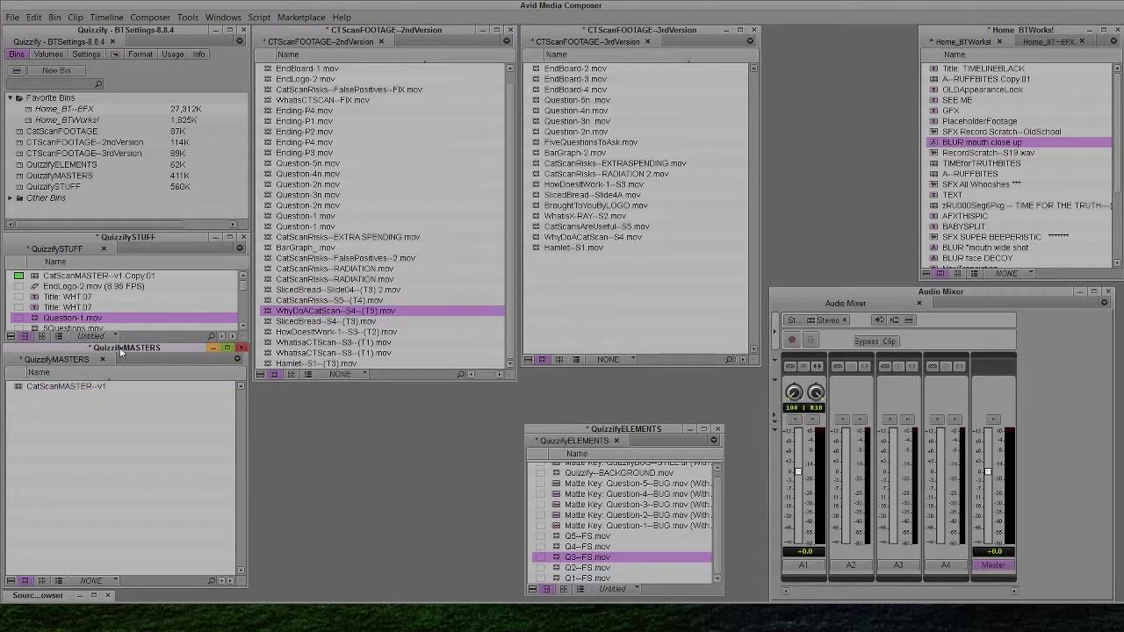
{"action": "left_click", "coordinate": [18, 390]}
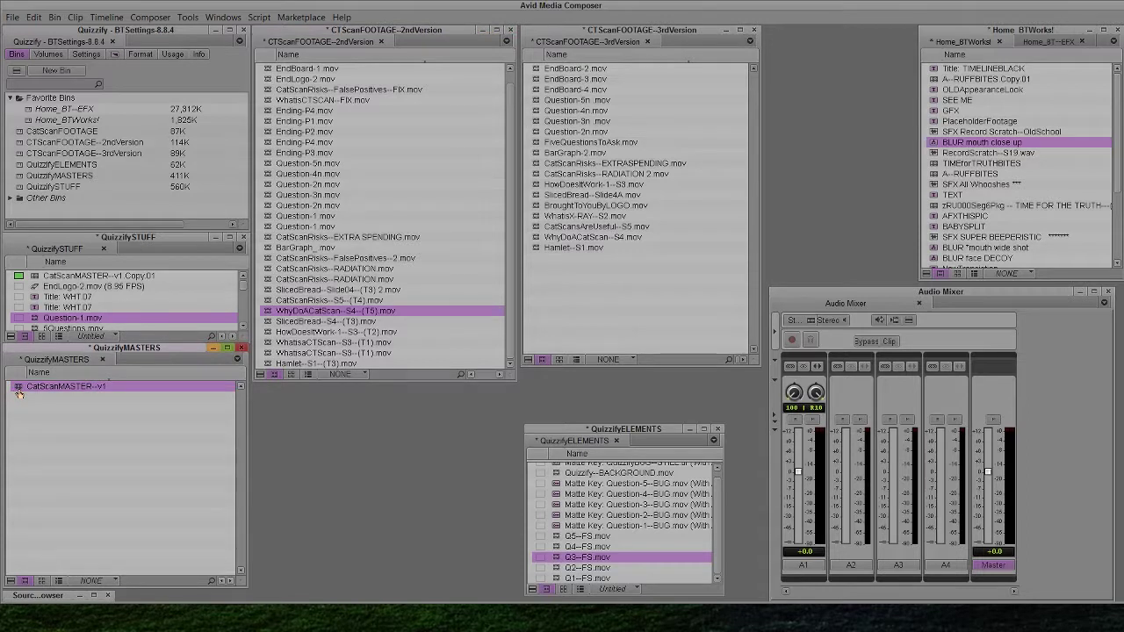
Duplicate CatScanMASTER--v1, move the copy into QuizzifySTUFF, and reselect the original.
{"action": "key", "text": "ctrl+d"}
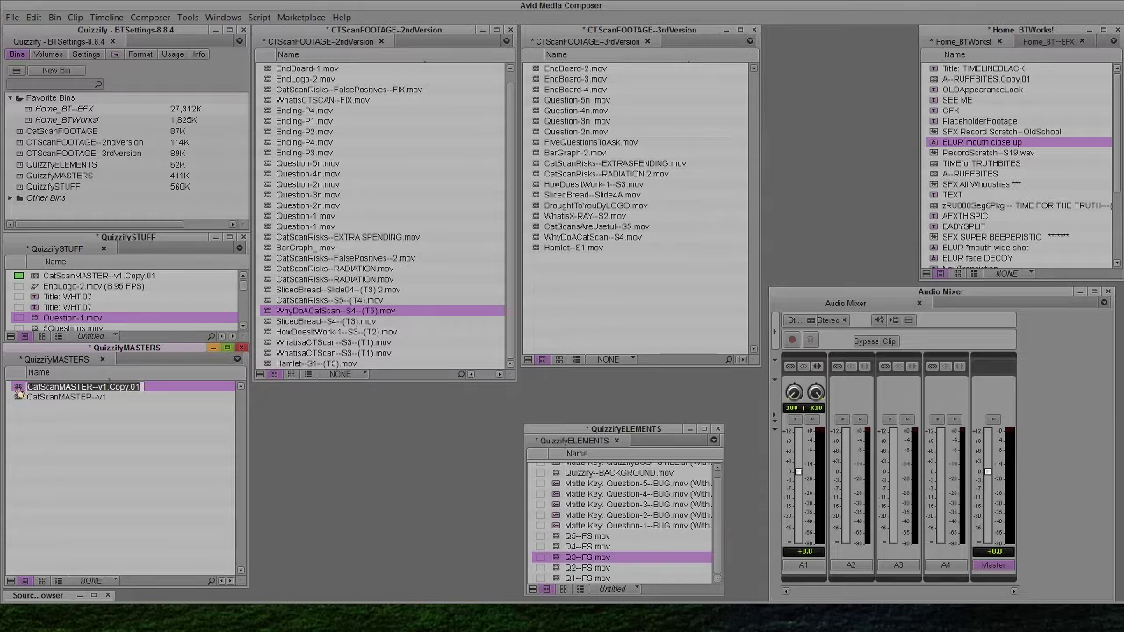
{"action": "key", "text": "Return"}
{"action": "left_click_drag", "start_coordinate": [109, 323], "coordinate": [109, 323]}
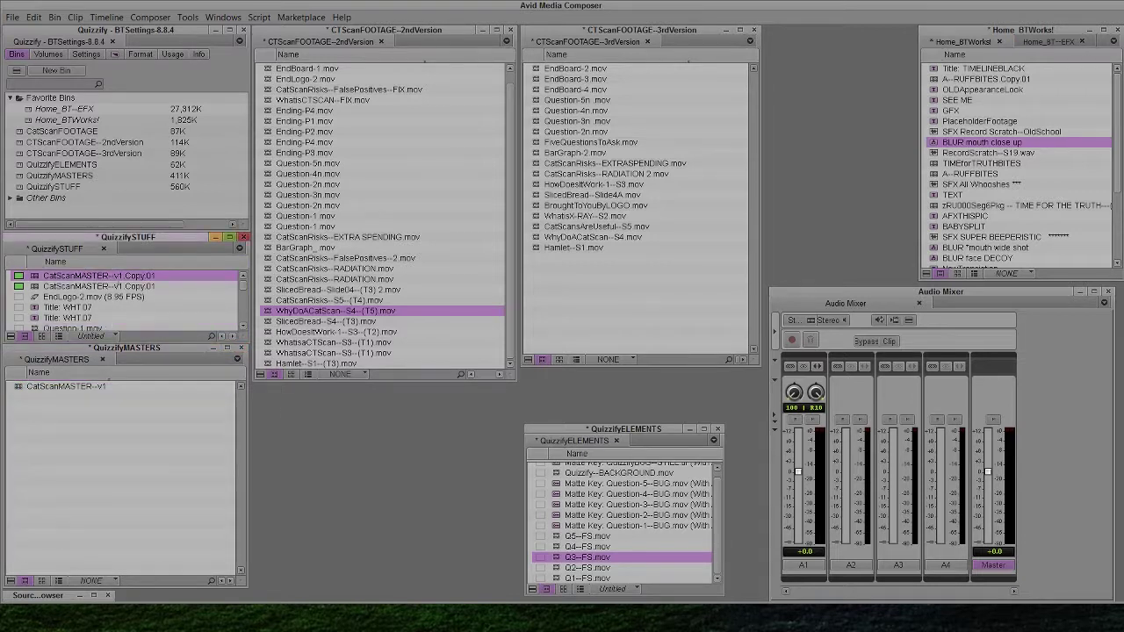
{"action": "left_click", "coordinate": [144, 350]}
{"action": "left_click", "coordinate": [19, 391]}
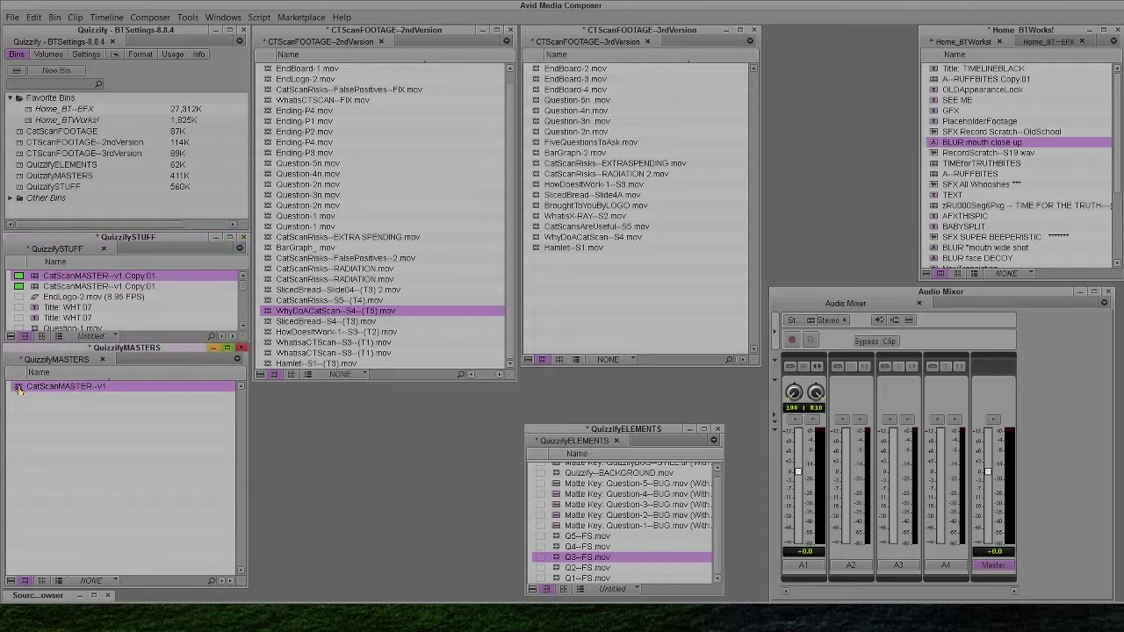
Select the master sequence's media relatives and move the selected 2ndVersion clips into the 3rdVersion bin.
{"action": "left_click", "coordinate": [57, 18]}
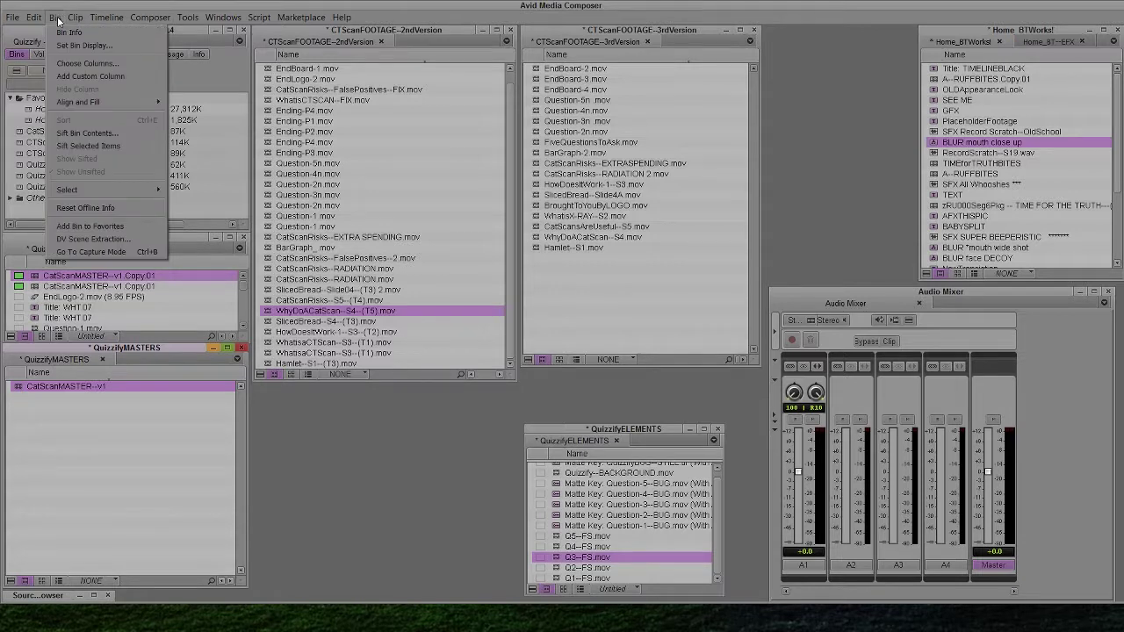
{"action": "mouse_move", "coordinate": [63, 190]}
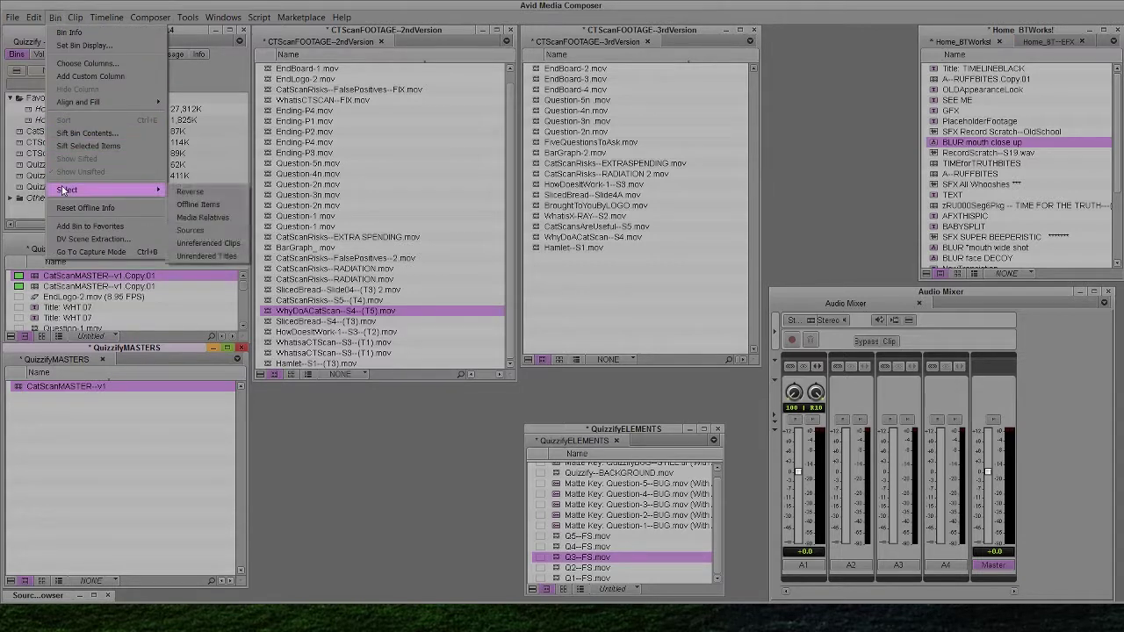
{"action": "left_click", "coordinate": [202, 219]}
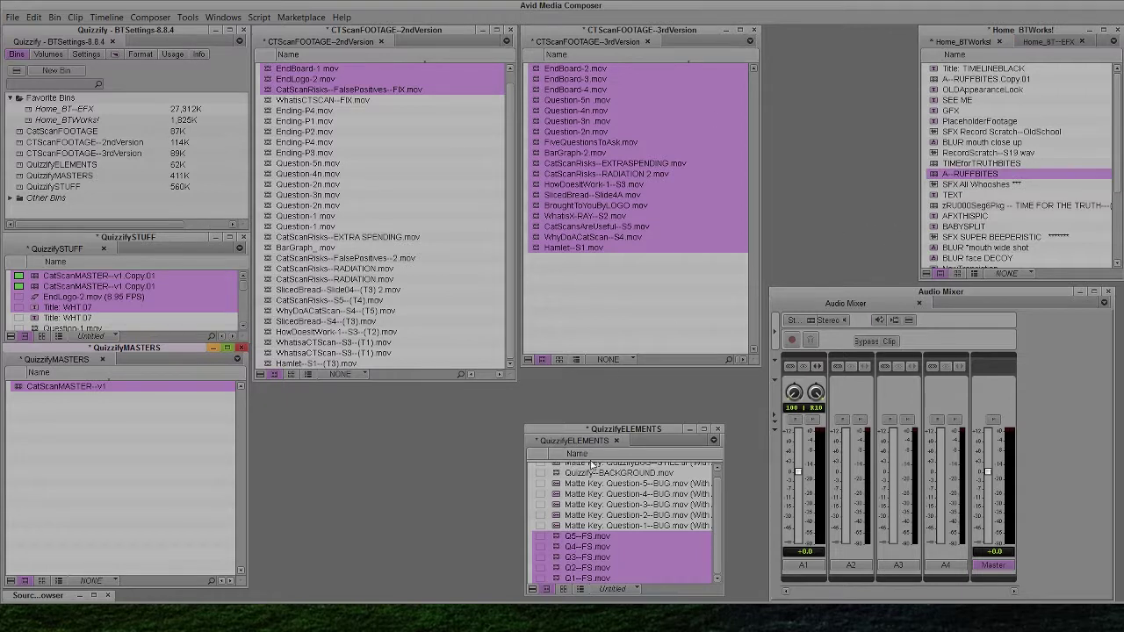
{"action": "left_click", "coordinate": [653, 432]}
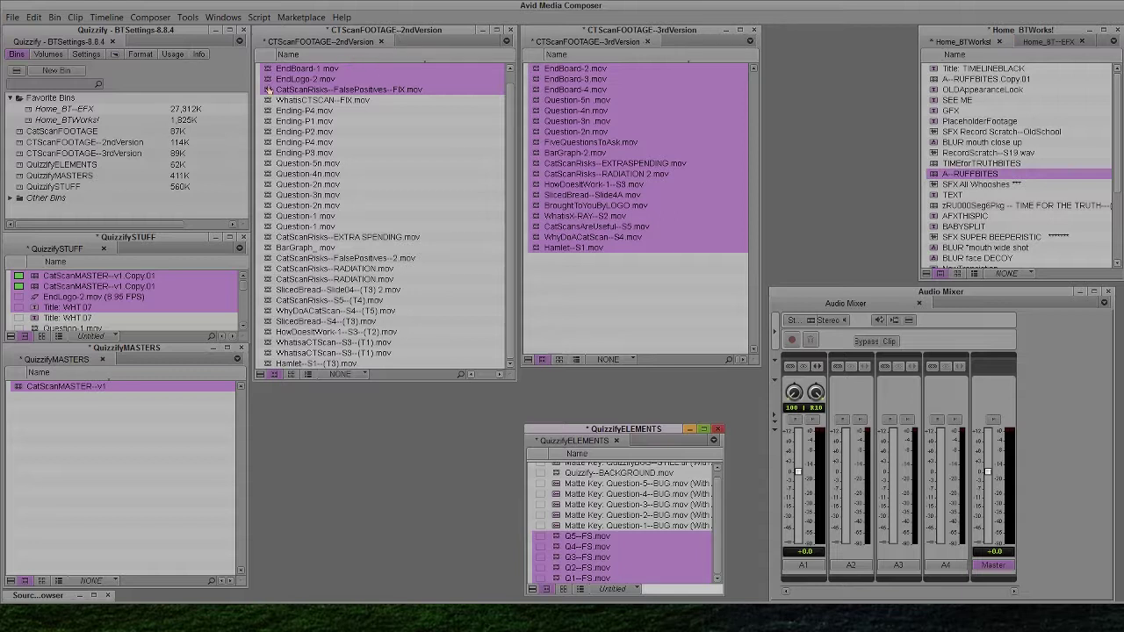
{"action": "left_click_drag", "start_coordinate": [269, 91], "coordinate": [614, 183]}
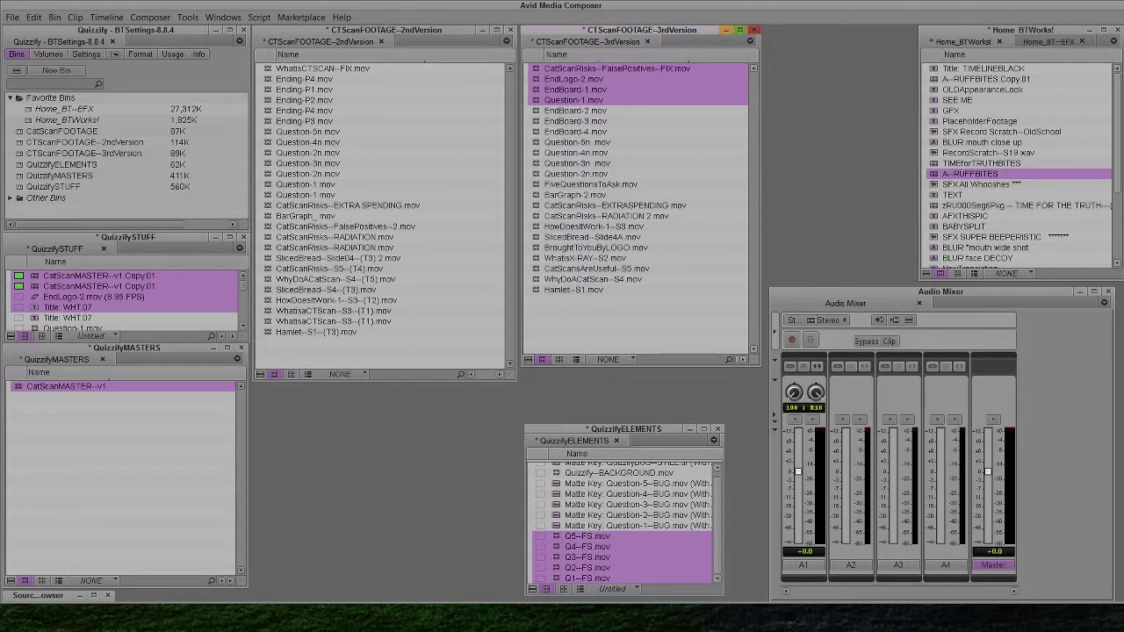
Reselect CatScanMASTER--v1 in QuizzifyMASTERS and run Bin > Select > Select Media Relatives again.
{"action": "left_click", "coordinate": [322, 44]}
{"action": "left_click", "coordinate": [48, 400]}
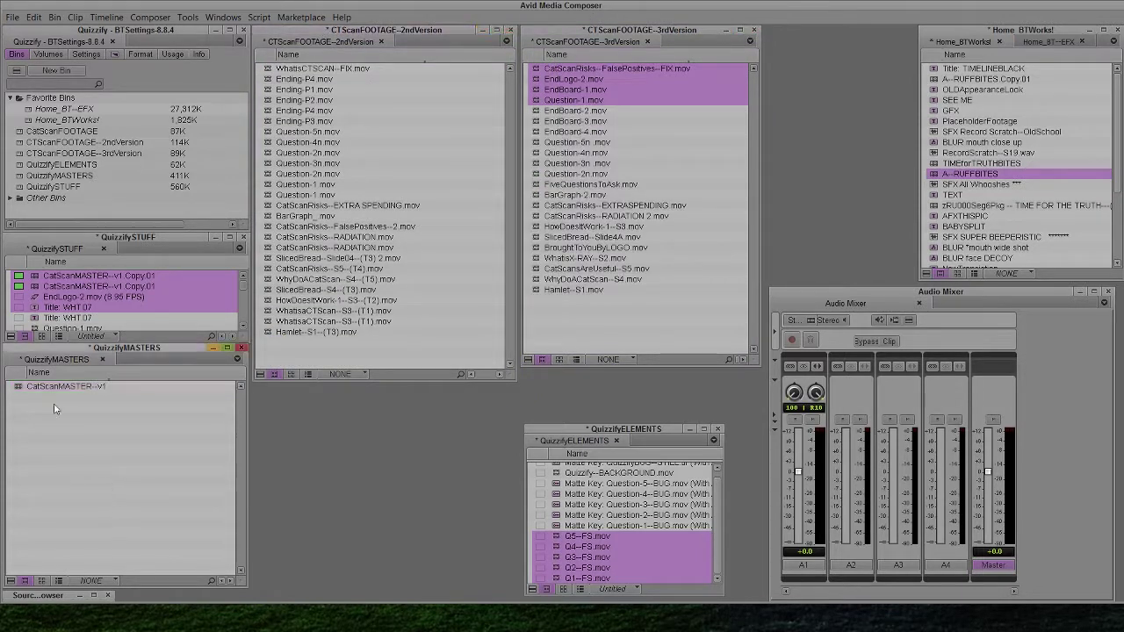
{"action": "left_click", "coordinate": [16, 391]}
{"action": "left_click", "coordinate": [76, 18]}
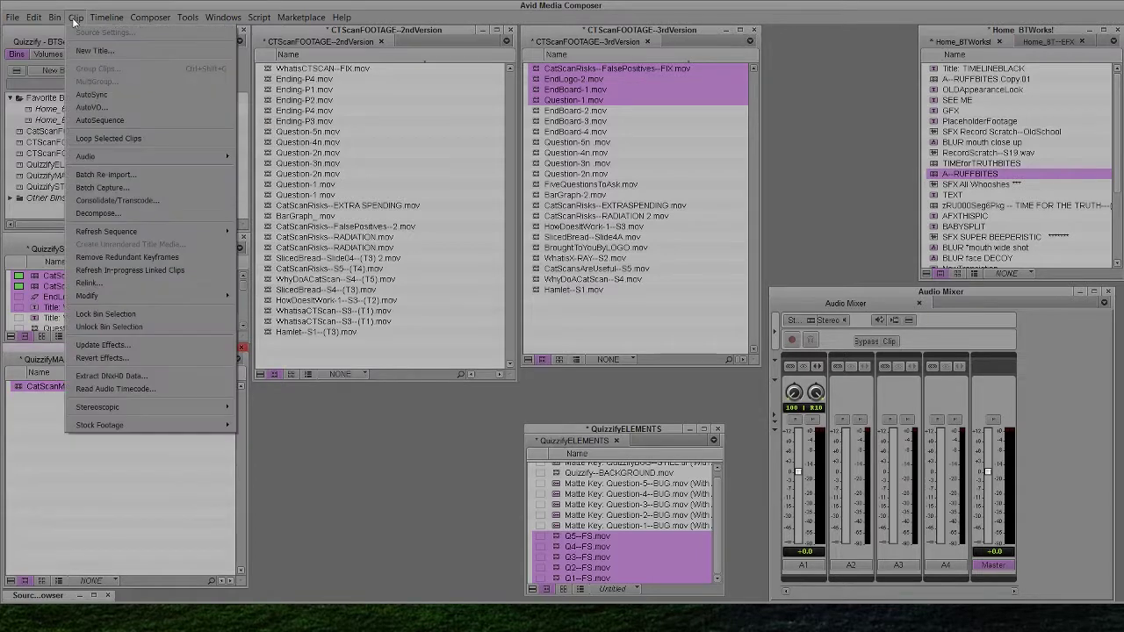
{"action": "left_click", "coordinate": [325, 40]}
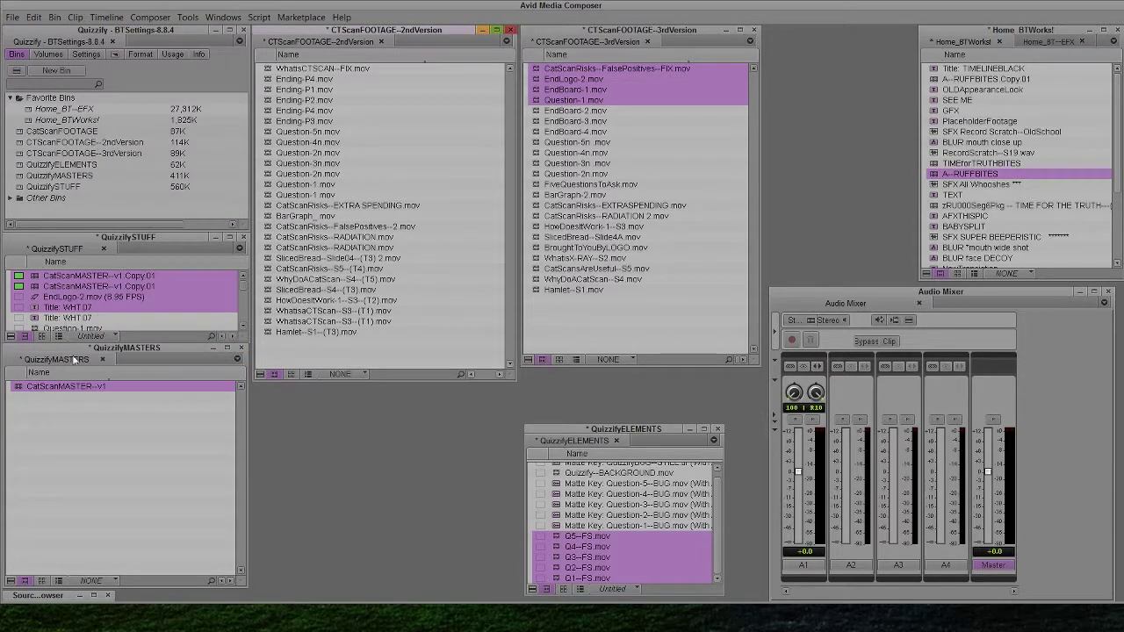
{"action": "left_click", "coordinate": [17, 393]}
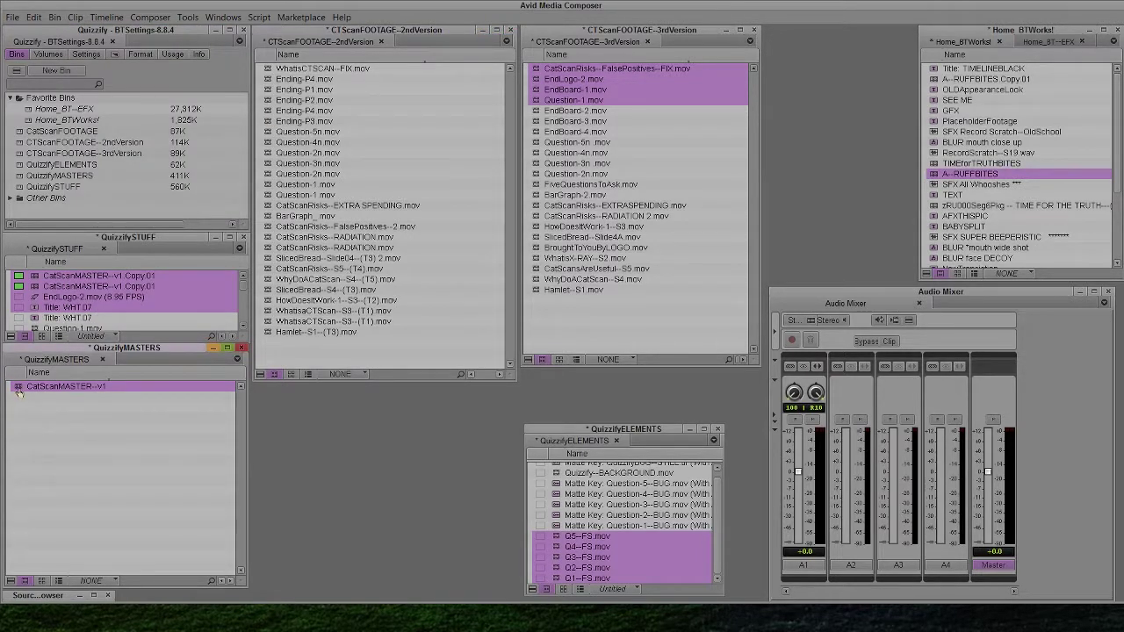
{"action": "left_click", "coordinate": [76, 17]}
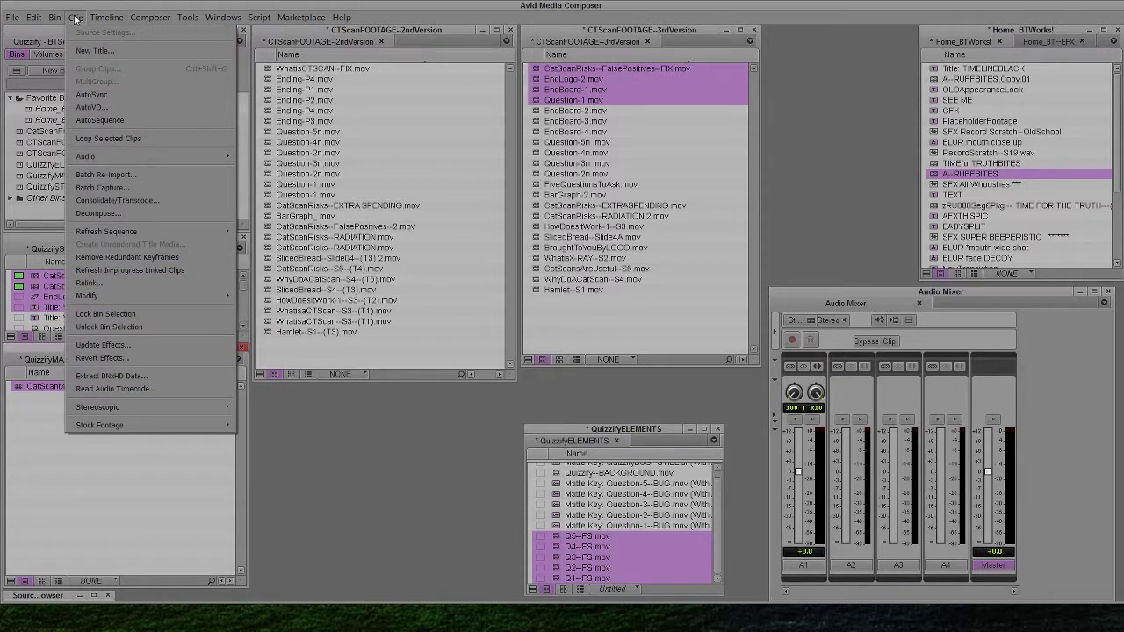
{"action": "mouse_move", "coordinate": [50, 14]}
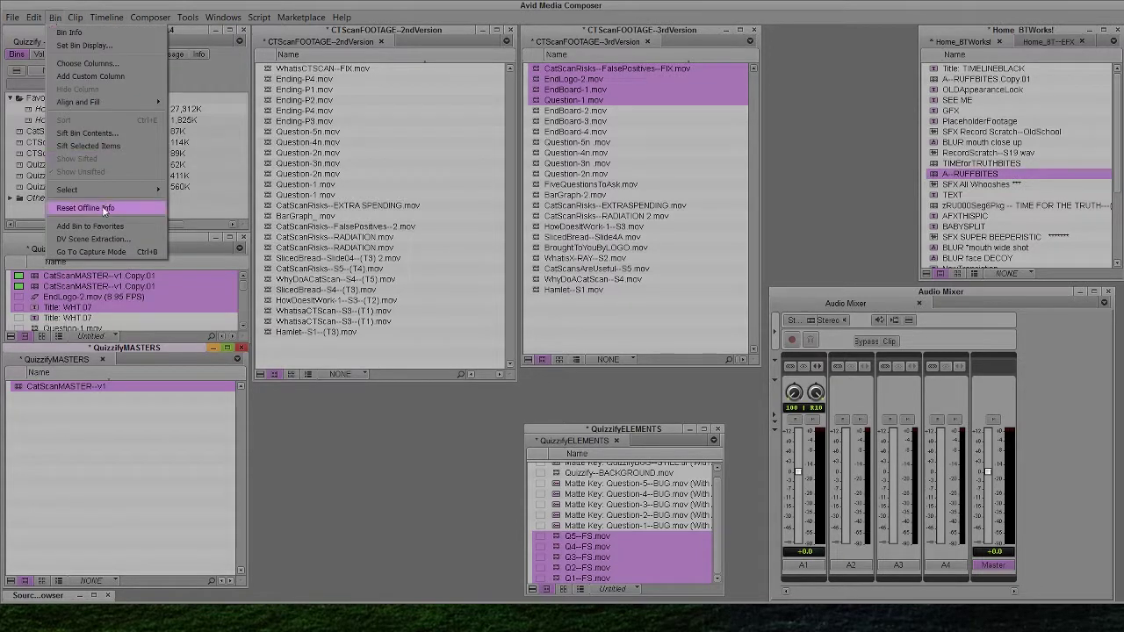
{"action": "mouse_move", "coordinate": [103, 188]}
{"action": "left_click", "coordinate": [202, 219]}
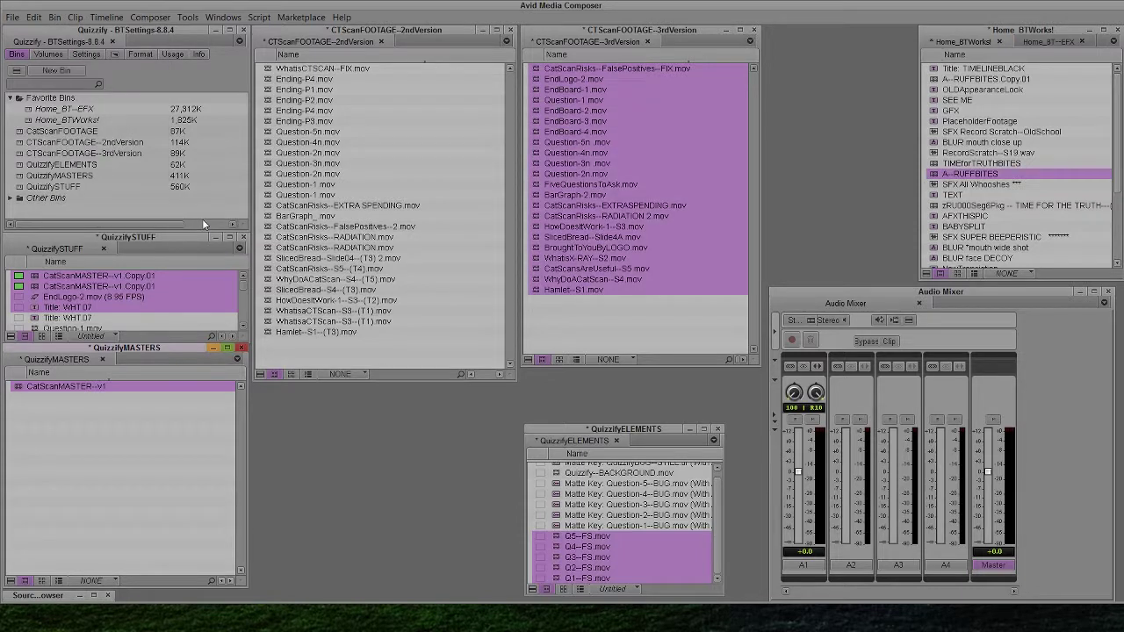
{"action": "left_click", "coordinate": [345, 338]}
{"action": "left_click_drag", "start_coordinate": [323, 352], "coordinate": [264, 69]}
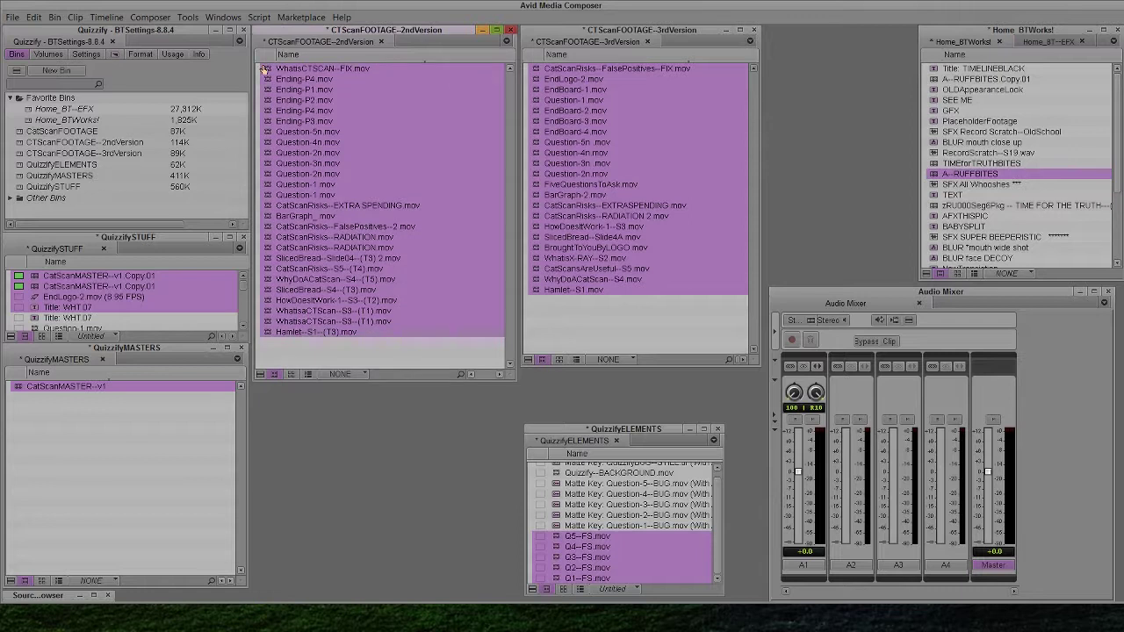
{"action": "key", "text": "Delete"}
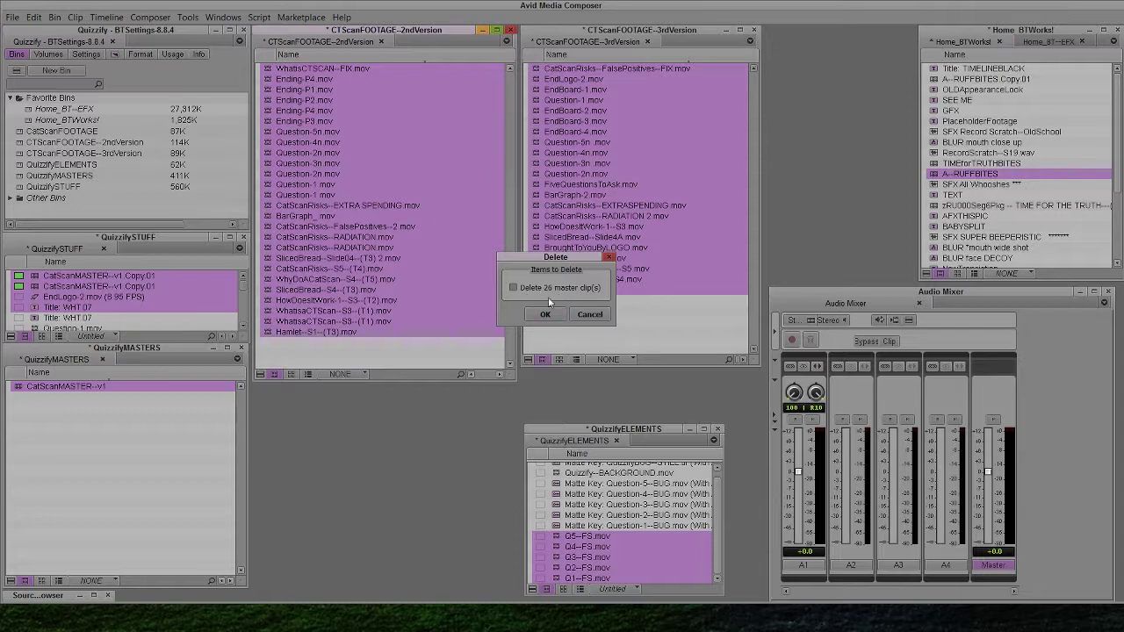
{"action": "left_click", "coordinate": [590, 315]}
{"action": "left_click", "coordinate": [439, 358]}
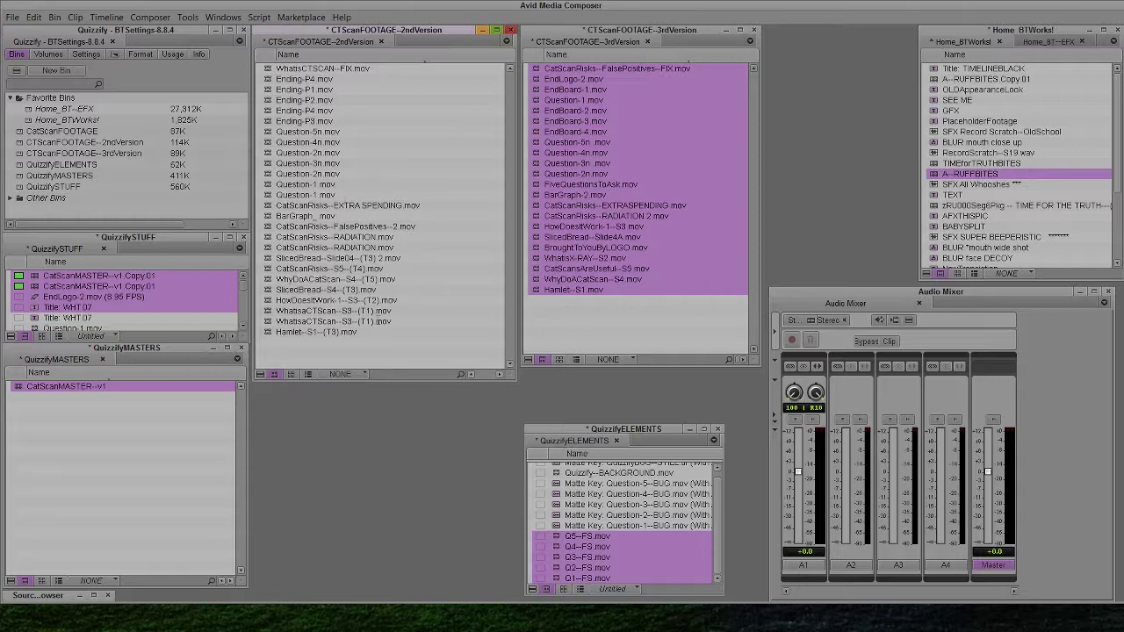
{"action": "left_click_drag", "start_coordinate": [415, 31], "coordinate": [418, 15]}
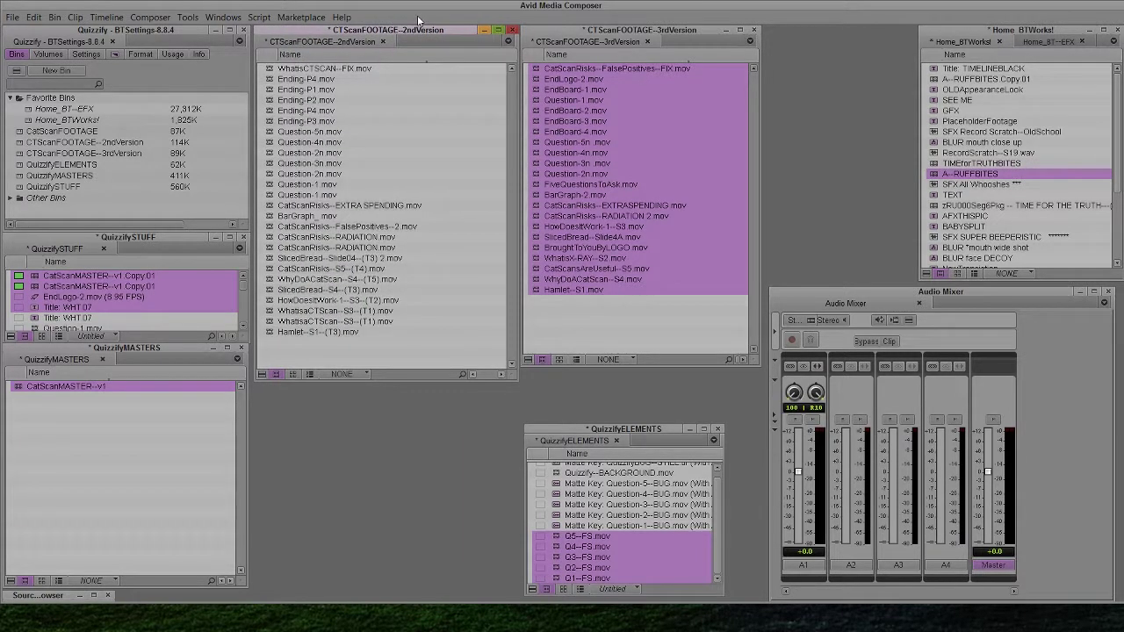
Save and close the 2ndVersion bin, then add a new folder to the project.
{"action": "left_click", "coordinate": [513, 31]}
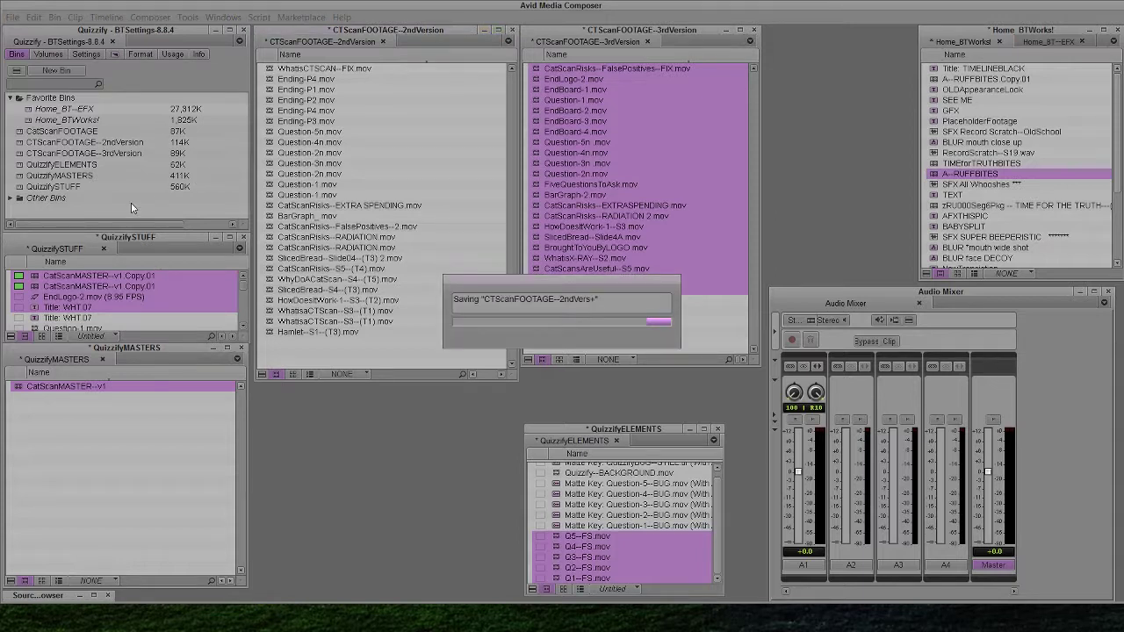
{"action": "right_click", "coordinate": [101, 208]}
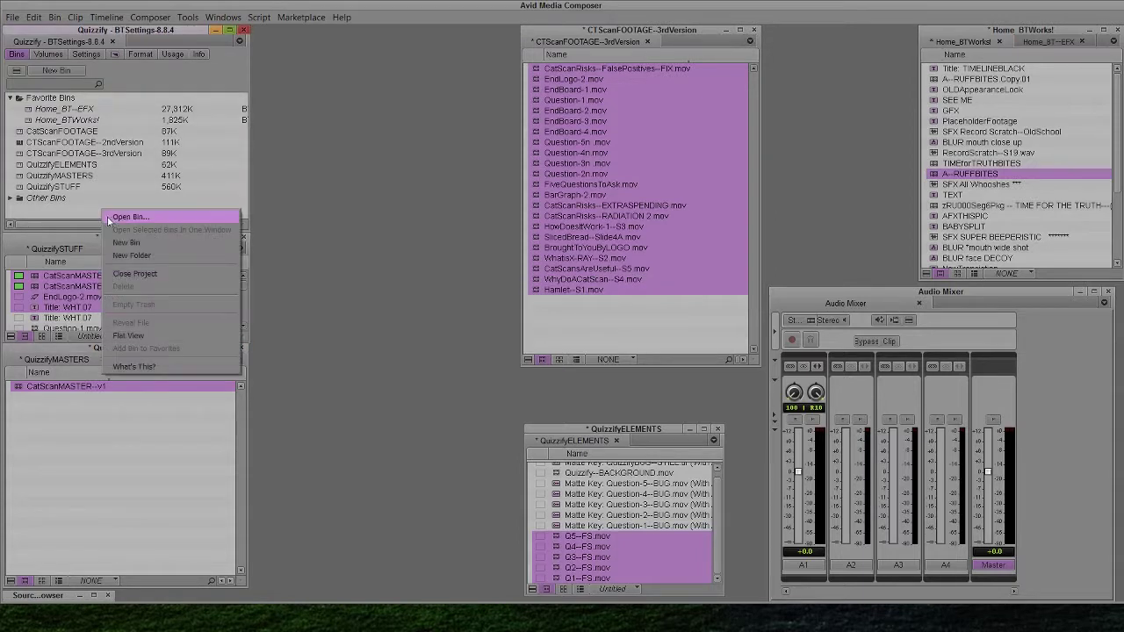
{"action": "left_click", "coordinate": [133, 254]}
Name the folder OldBins and drag the CTScanFOOTAGE--2ndVersion bin into it.
{"action": "type", "text": "Q"}
{"action": "key", "text": "BackSpace"}
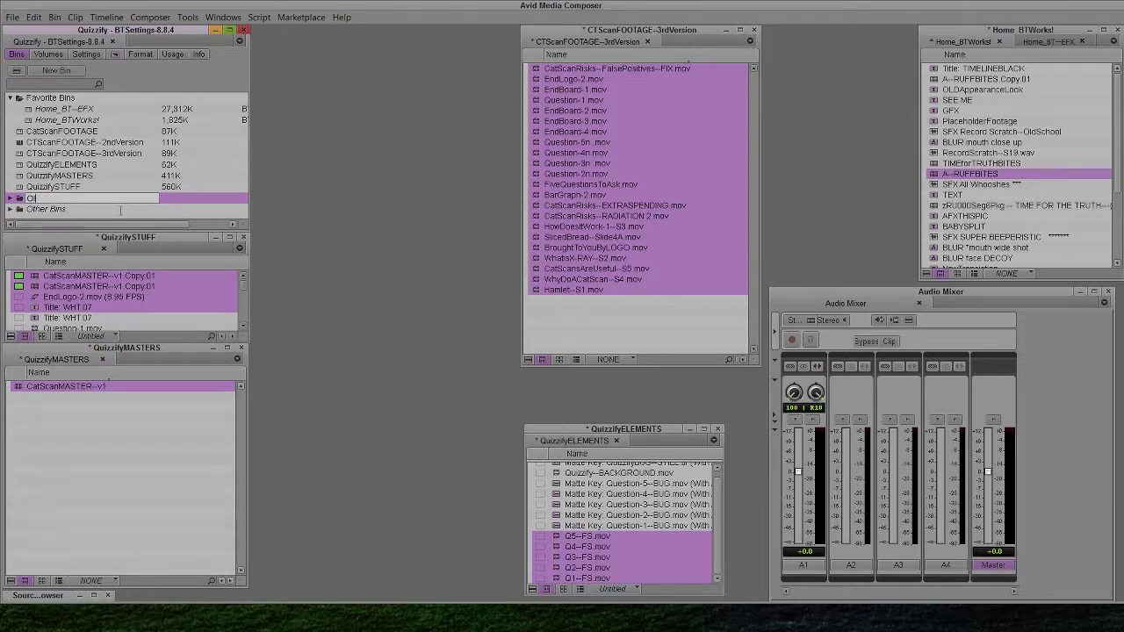
{"action": "key", "text": "BackSpace"}
{"action": "type", "text": "Z"}
{"action": "key", "text": "BackSpace"}
{"action": "type", "text": "OldBins"}
{"action": "key", "text": "Escape"}
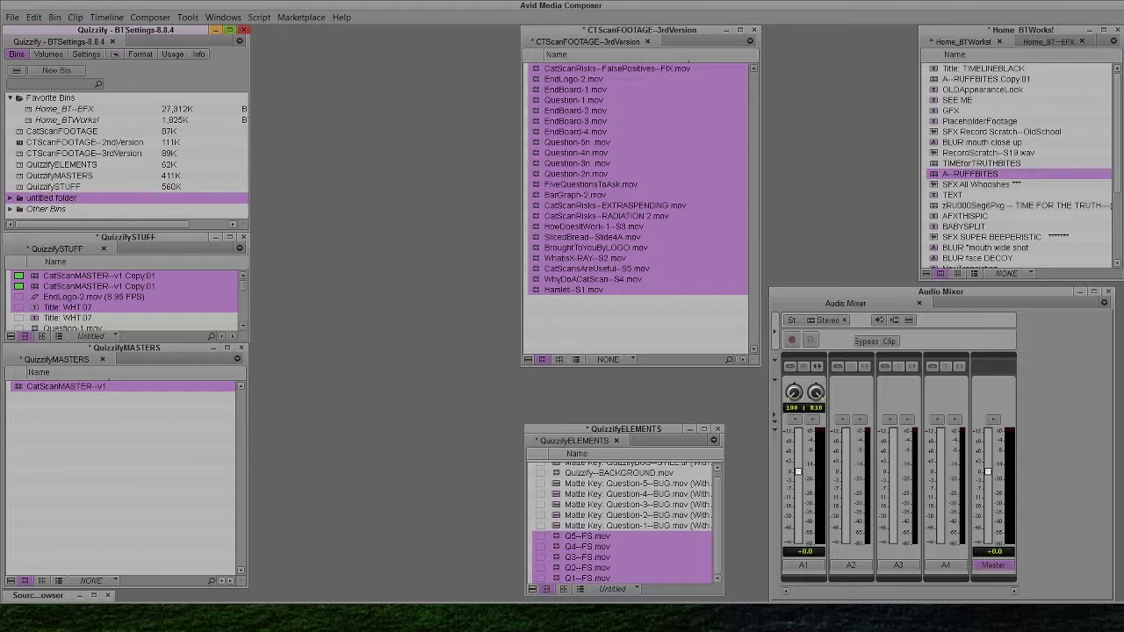
{"action": "left_click", "coordinate": [28, 142]}
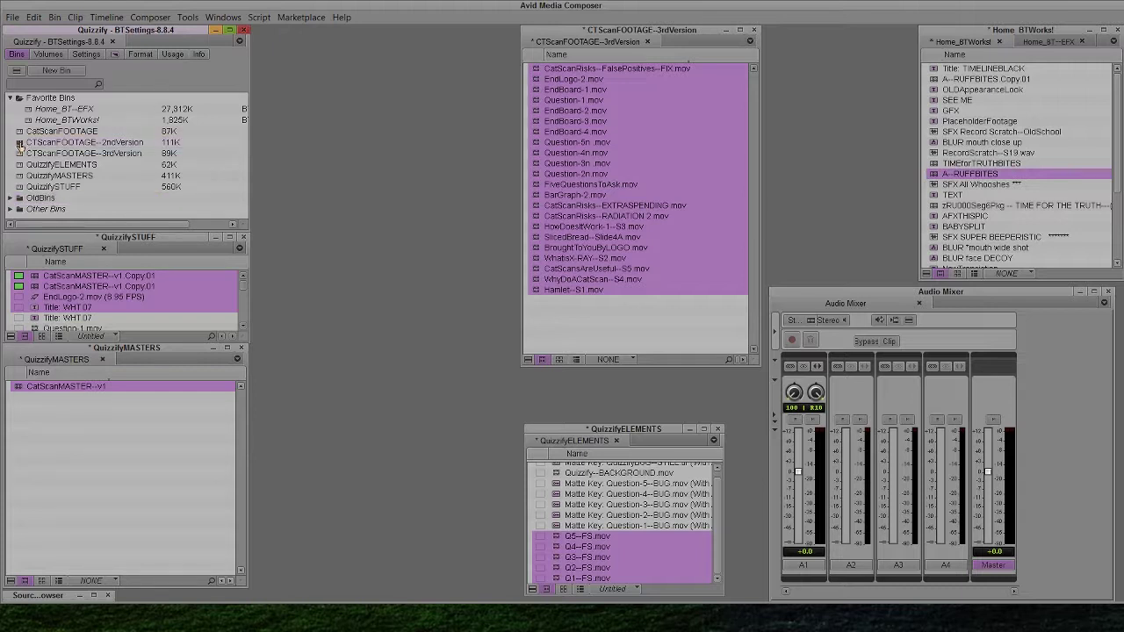
{"action": "left_click_drag", "start_coordinate": [27, 143], "coordinate": [37, 199]}
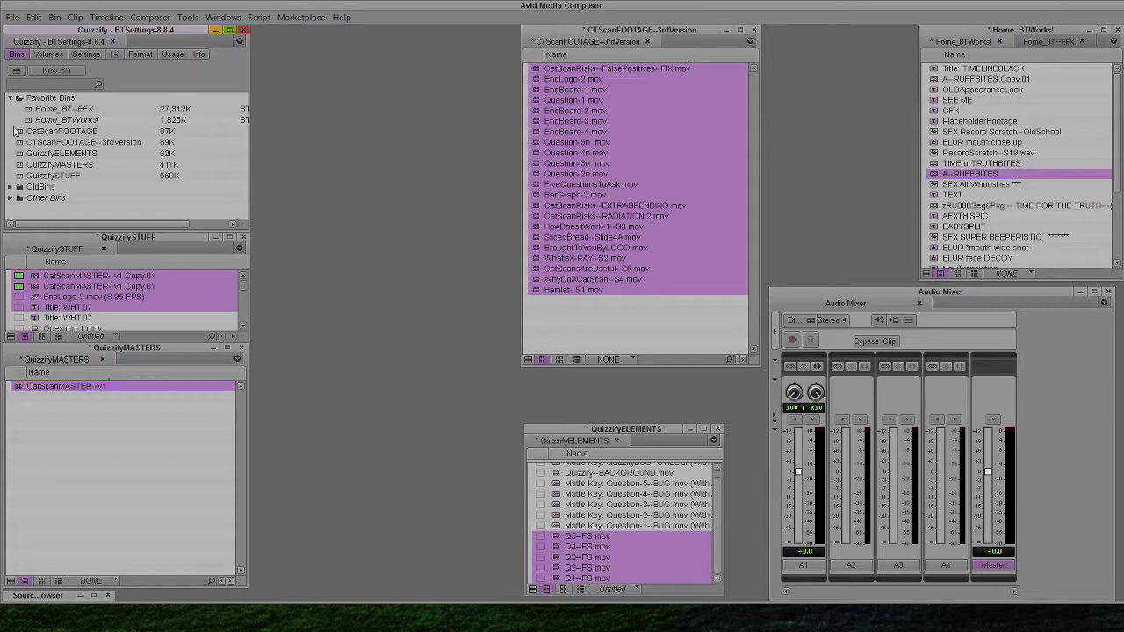
Collapse Favorite Bins, move the 3rdVersion and QuizzifyELEMENTS bins to the top, and clear all selections.
{"action": "left_click", "coordinate": [10, 98]}
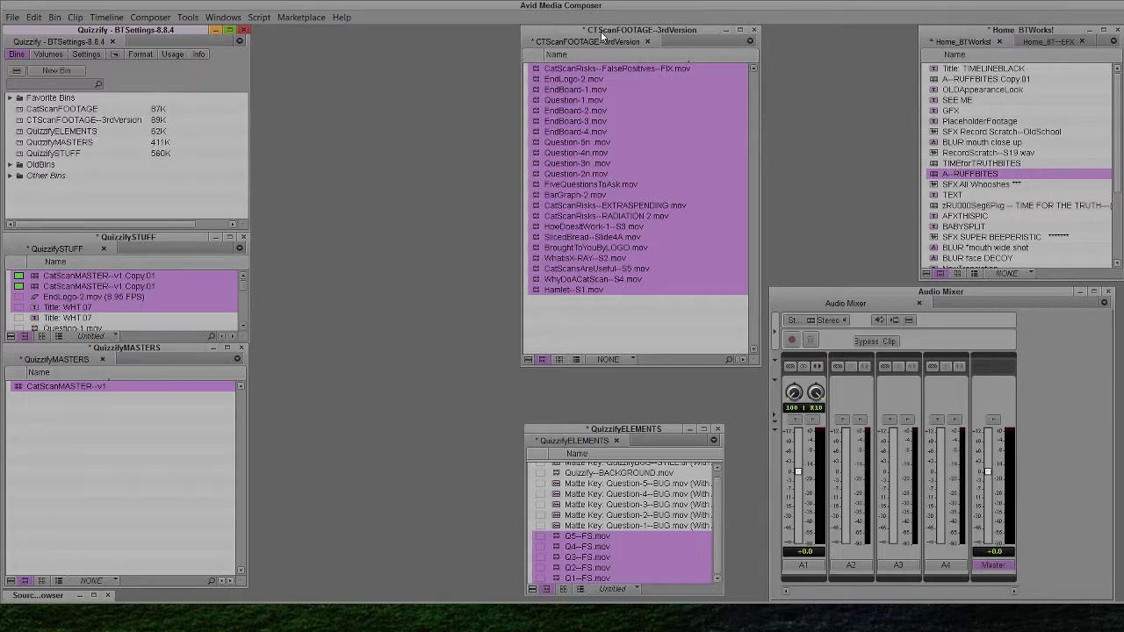
{"action": "left_click_drag", "start_coordinate": [602, 33], "coordinate": [338, 26]}
{"action": "left_click", "coordinate": [431, 325]}
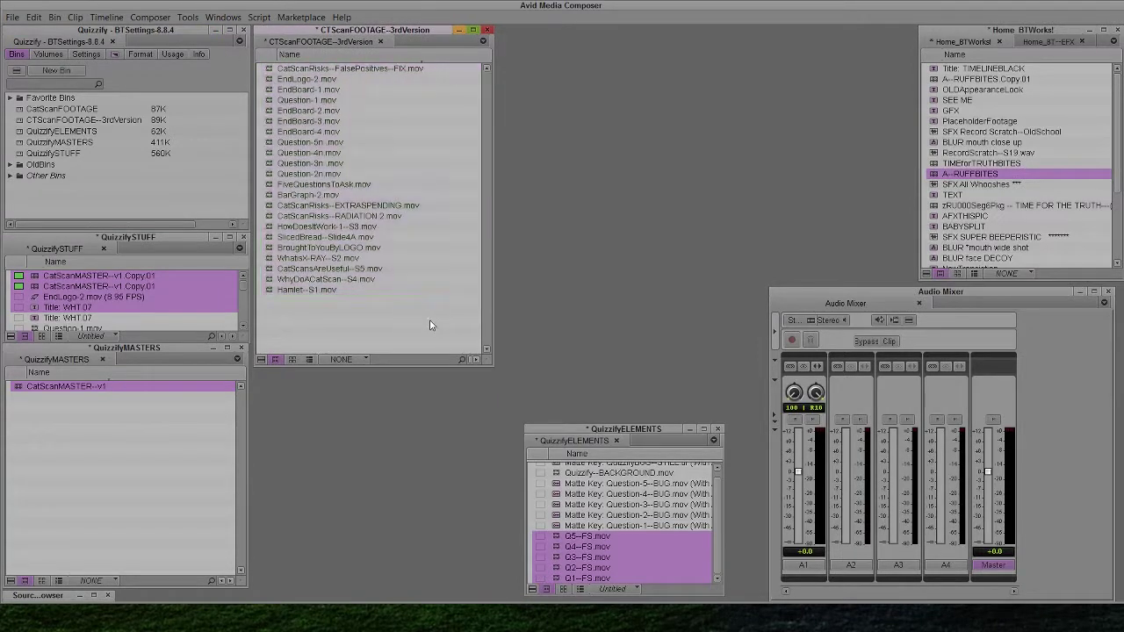
{"action": "left_click_drag", "start_coordinate": [588, 428], "coordinate": [564, 29]}
{"action": "left_click", "coordinate": [187, 469]}
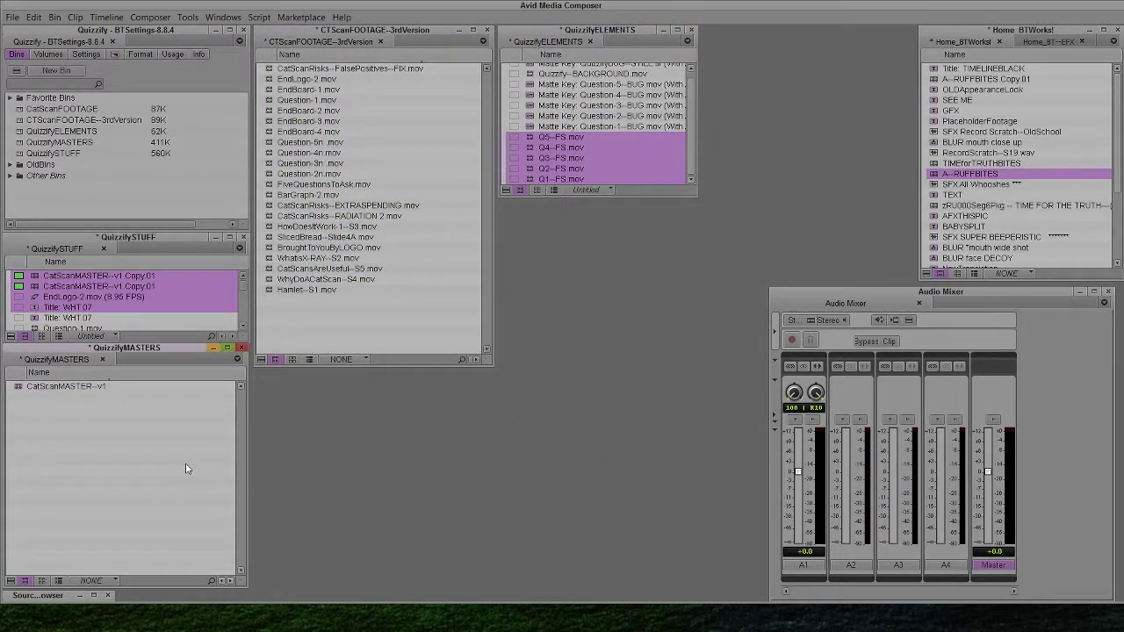